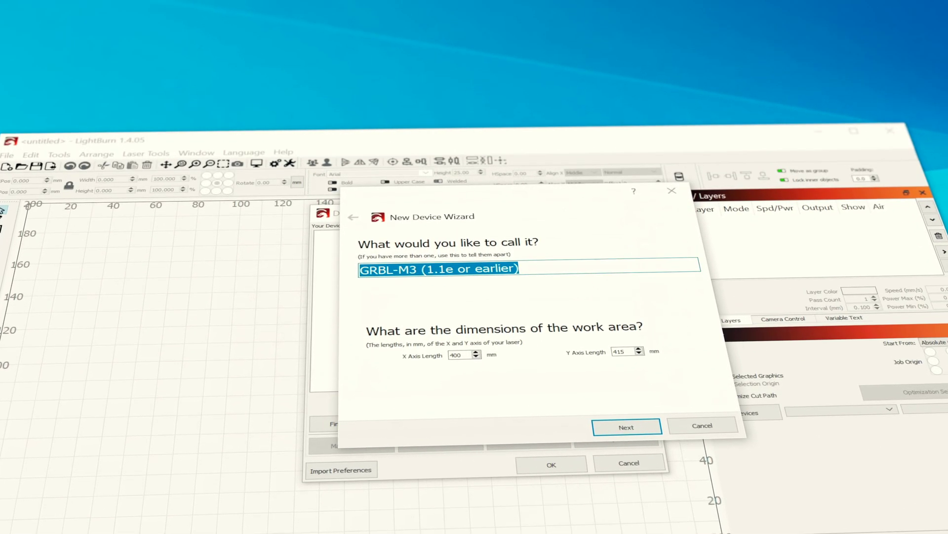
Step: Name the new 400 × 415 mm device falcon2, load the eagle example, and select it
{"action": "type", "text": "fal"}
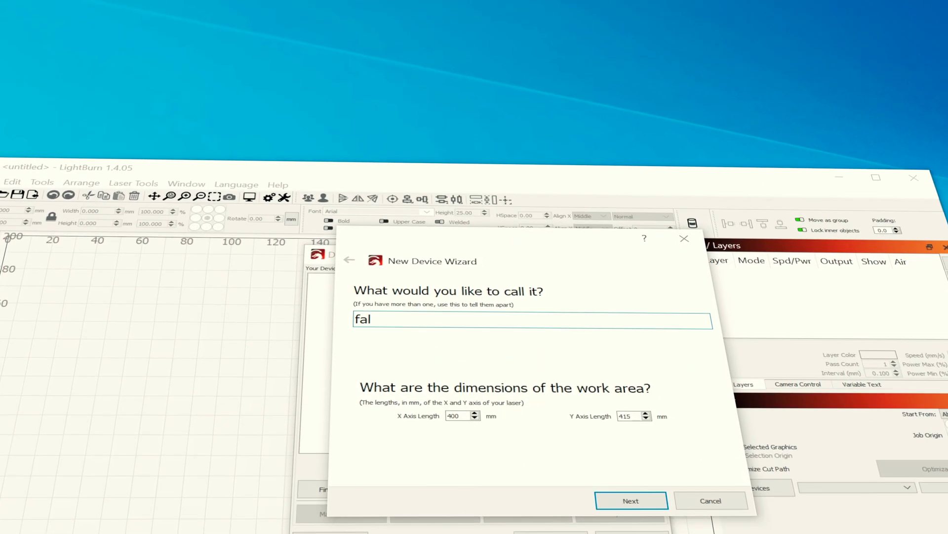
{"action": "type", "text": "con2"}
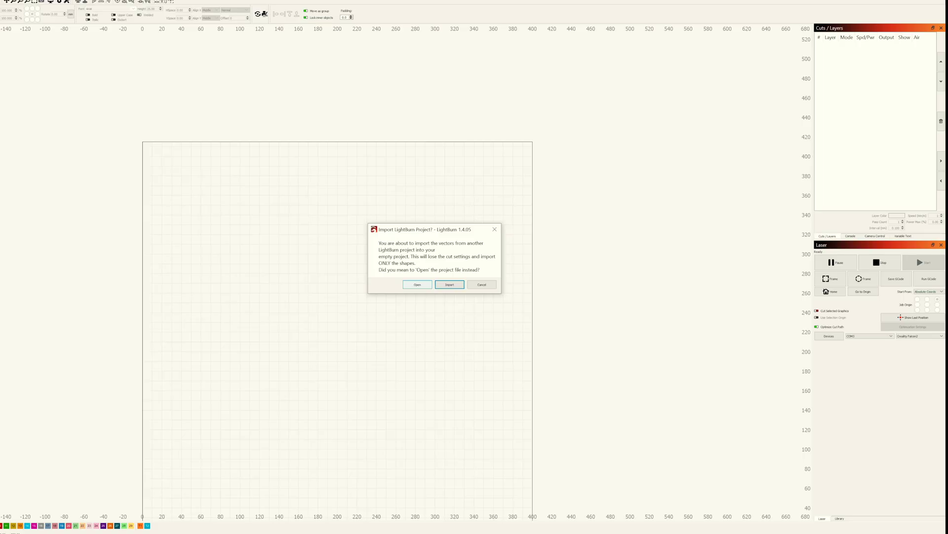
{"action": "key", "text": "Return"}
{"action": "left_click", "coordinate": [308, 350]}
Step: Reselect the whole eagle design and drag it right to roughly 170–300 mm across
{"action": "key", "text": "Escape"}
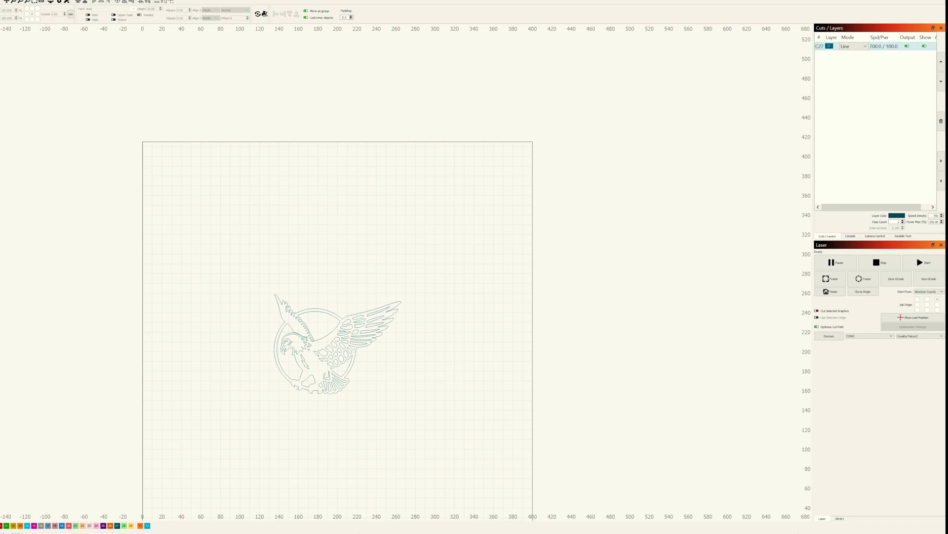
{"action": "scroll", "coordinate": [875, 207], "scroll_direction": "right", "scroll_amount": 1}
{"action": "key", "text": "ctrl+a"}
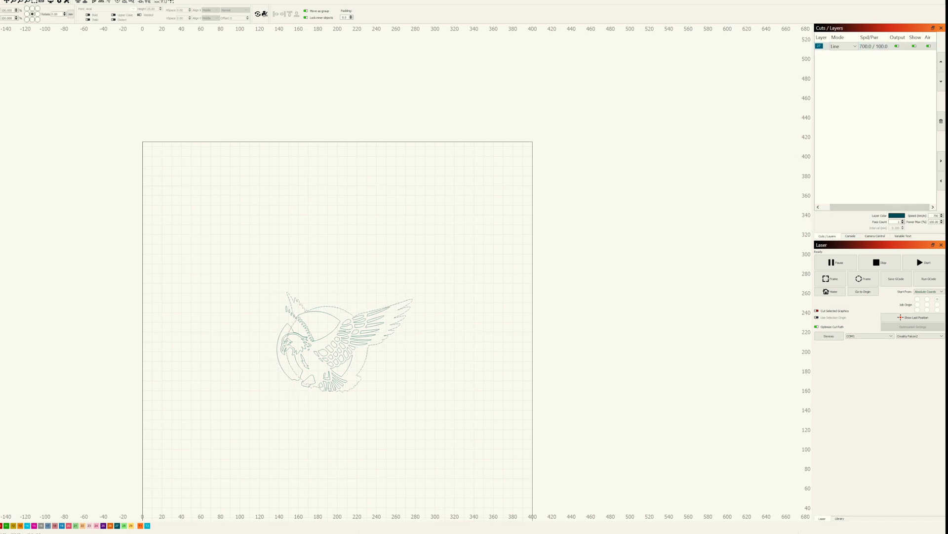
{"action": "key", "text": "Escape"}
{"action": "mouse_move", "coordinate": [314, 350]}
{"action": "left_mouse_down"}
{"action": "mouse_move", "coordinate": [303, 340]}
{"action": "mouse_move", "coordinate": [308, 317]}
{"action": "mouse_move", "coordinate": [340, 272]}
{"action": "mouse_move", "coordinate": [321, 392]}
{"action": "mouse_move", "coordinate": [393, 328]}
{"action": "mouse_move", "coordinate": [385, 397]}
{"action": "mouse_move", "coordinate": [360, 345]}
{"action": "left_mouse_up"}
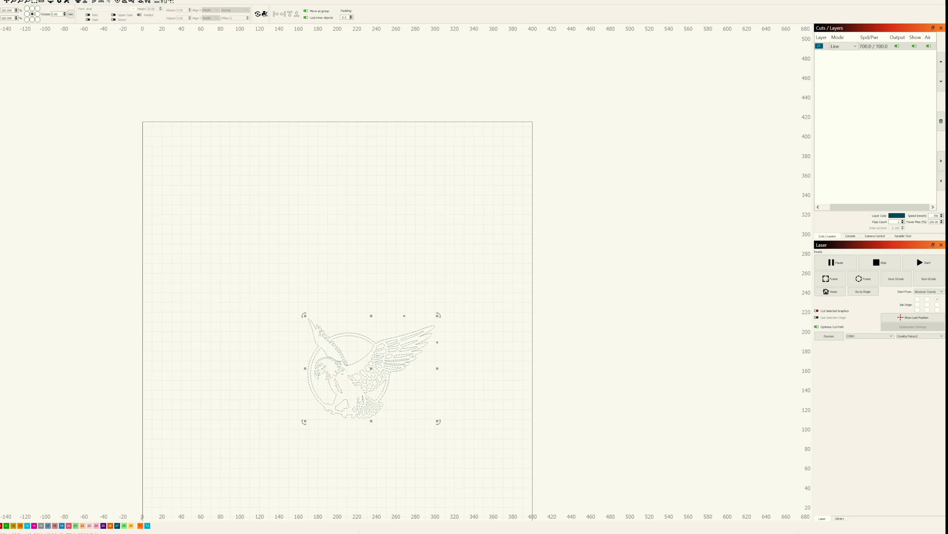